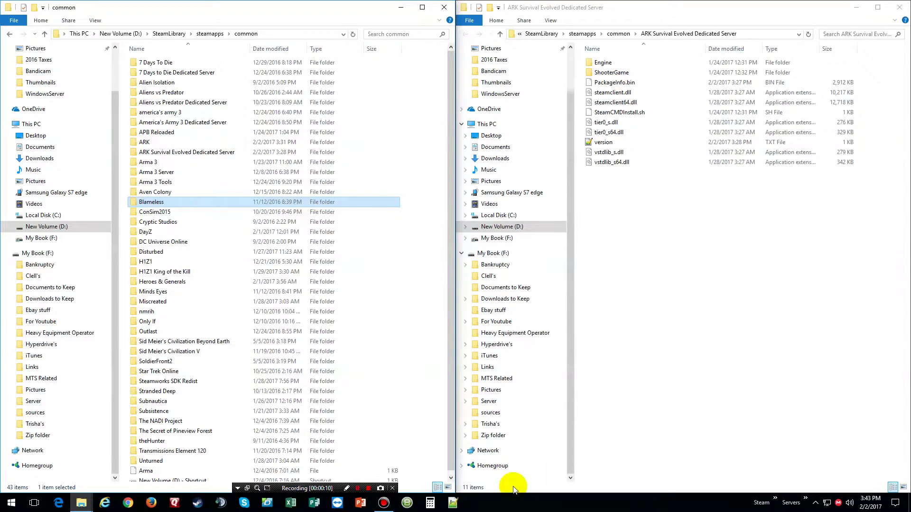
- Bring the Steam client window to the front over the two Explorer windows
left_click(197, 503)
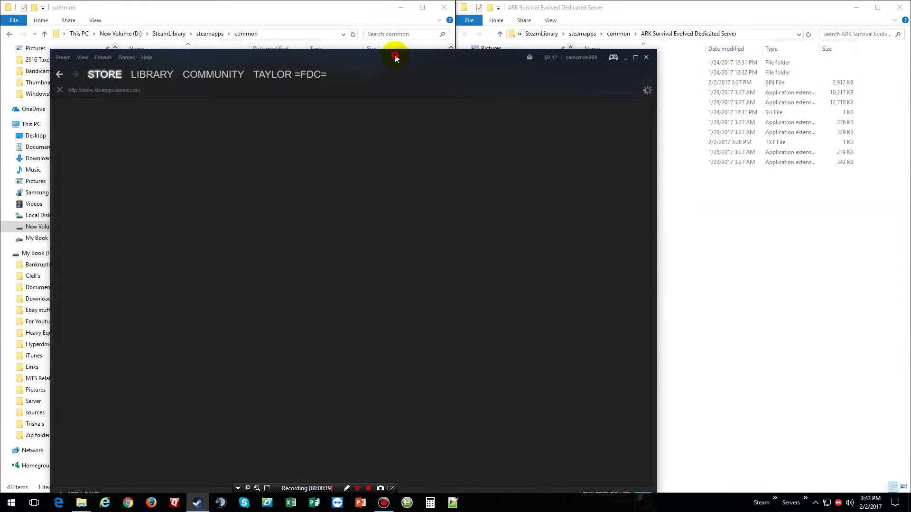
- Maximize Steam and browse the ARK: Survival Evolved Workshop maps to the Iso: Crystal Isles page
double_click(394, 57)
mouse_move(183, 32)
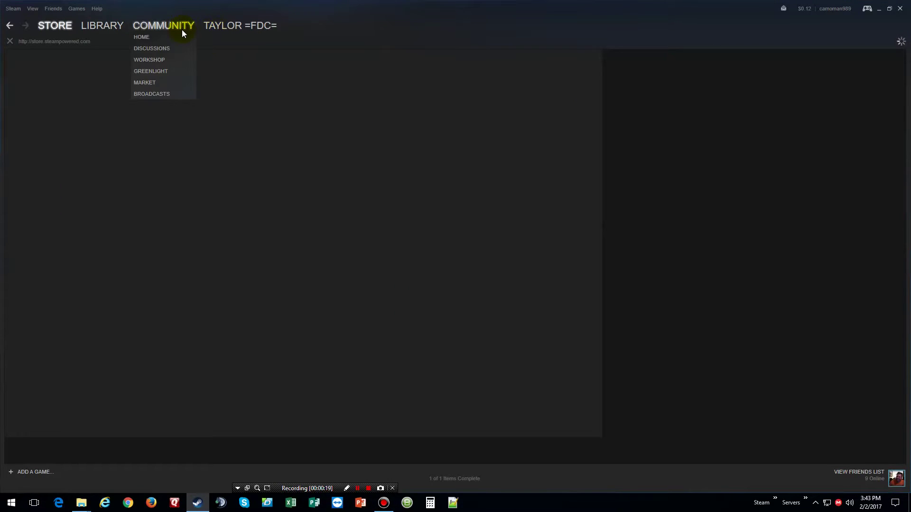
left_click(155, 62)
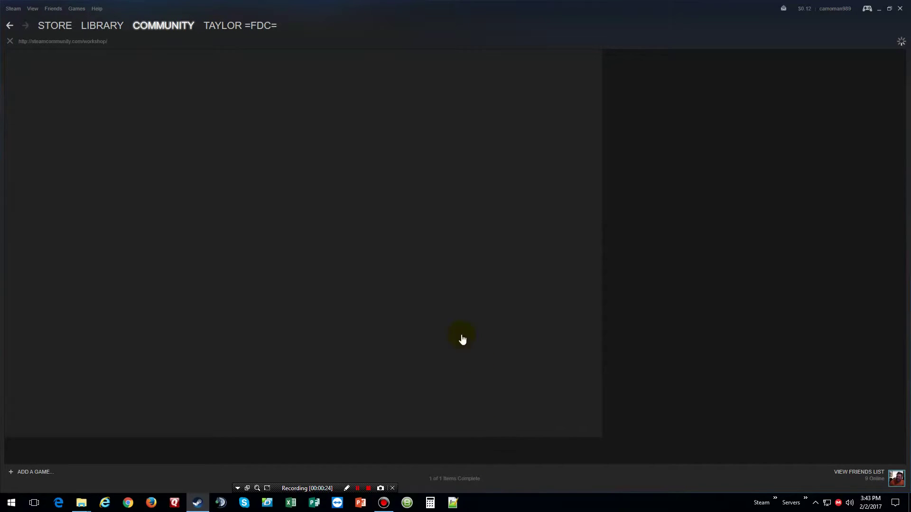
left_click(565, 192)
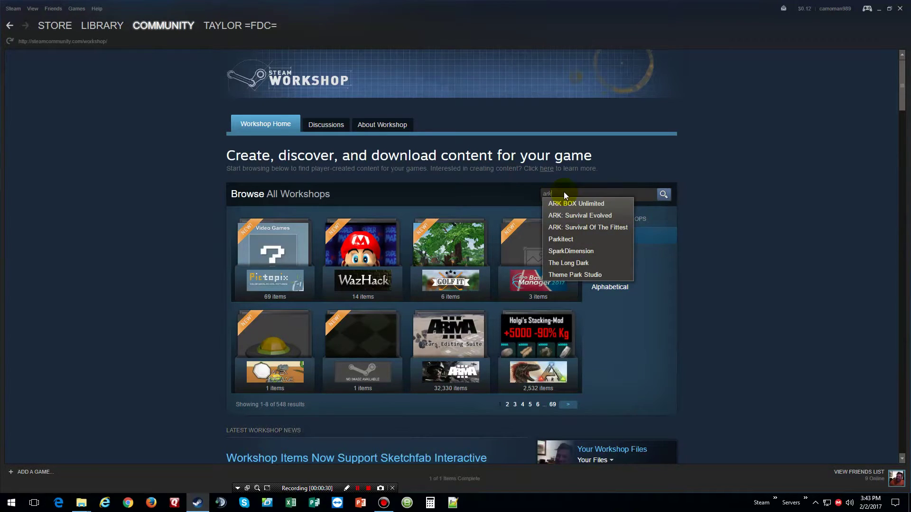
left_click(577, 214)
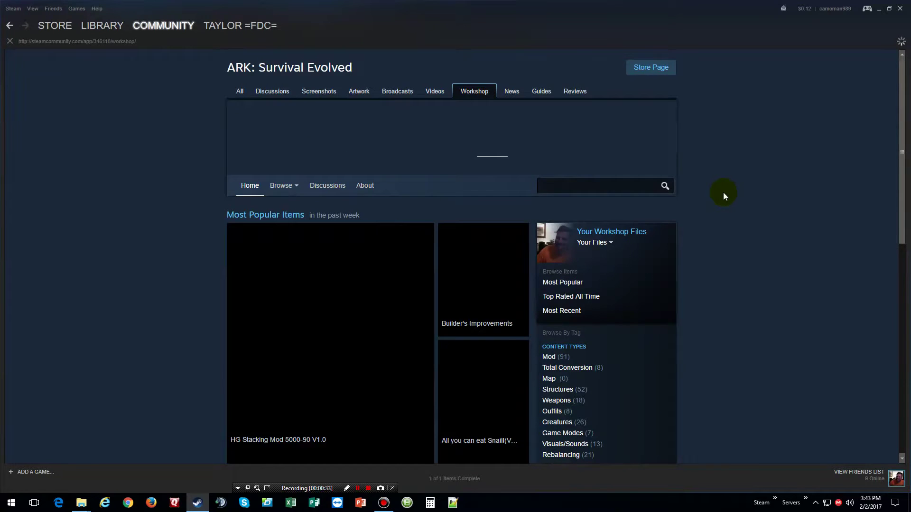
scroll(597, 369, "down", 1)
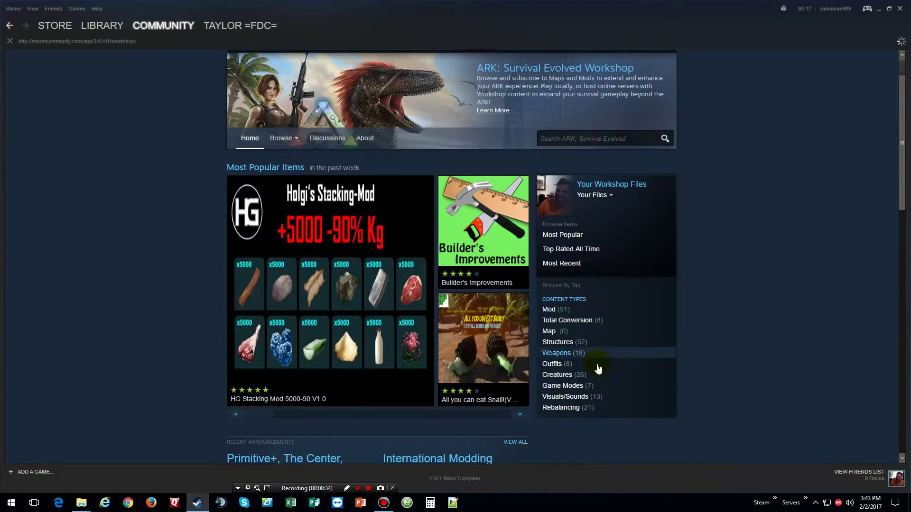
left_click(545, 331)
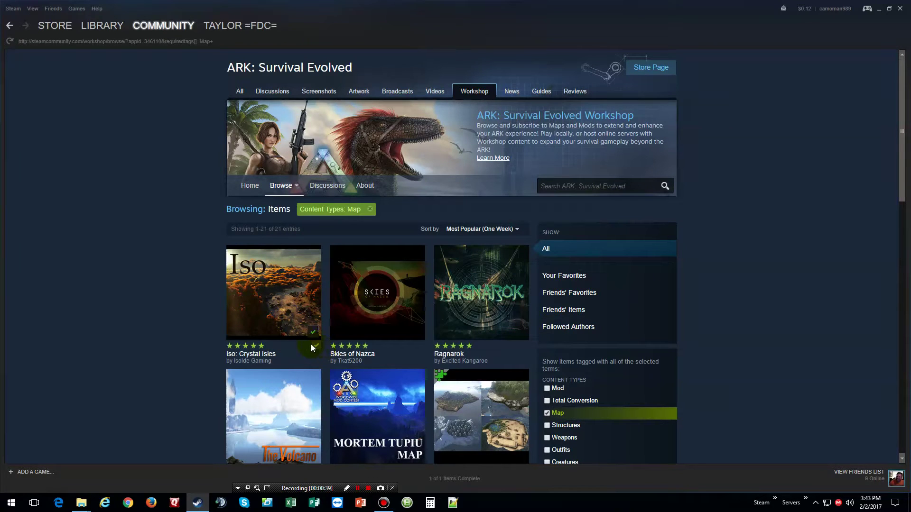
left_click(285, 288)
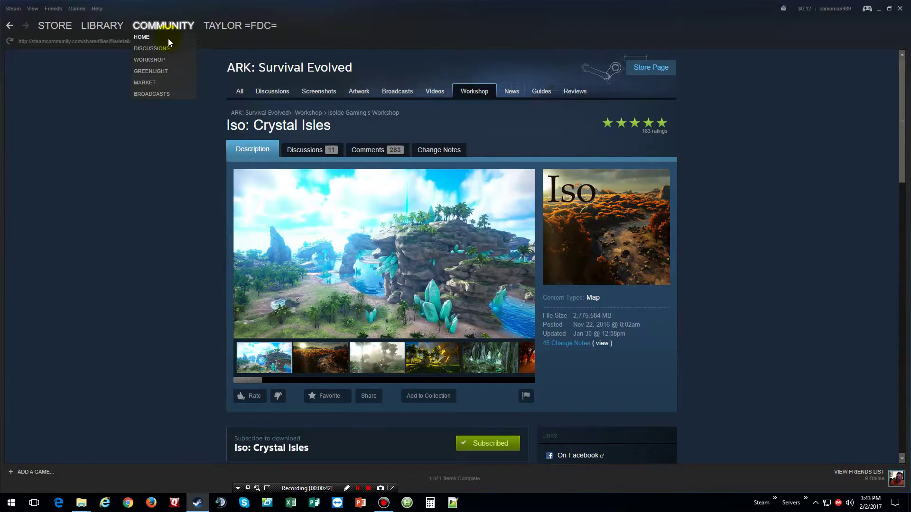
mouse_move(175, 42)
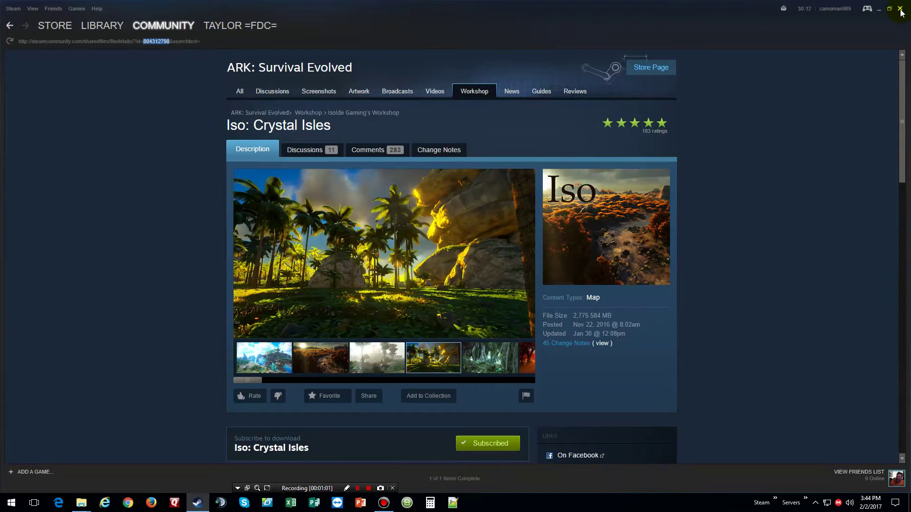
- Close Steam once the mod ID 804312798 is copied
left_click(900, 9)
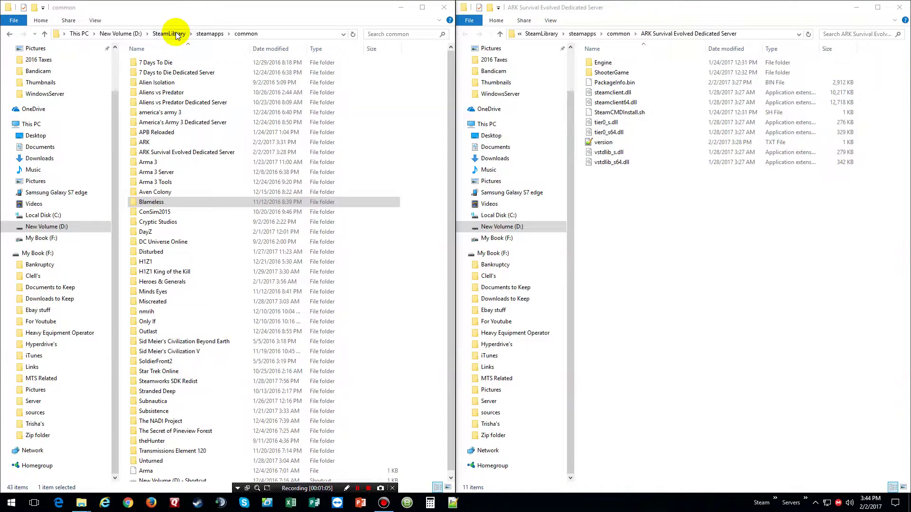
- Navigate the left window to ARK\ShooterGame\Content\Mods and select a mod folder
left_click(147, 141)
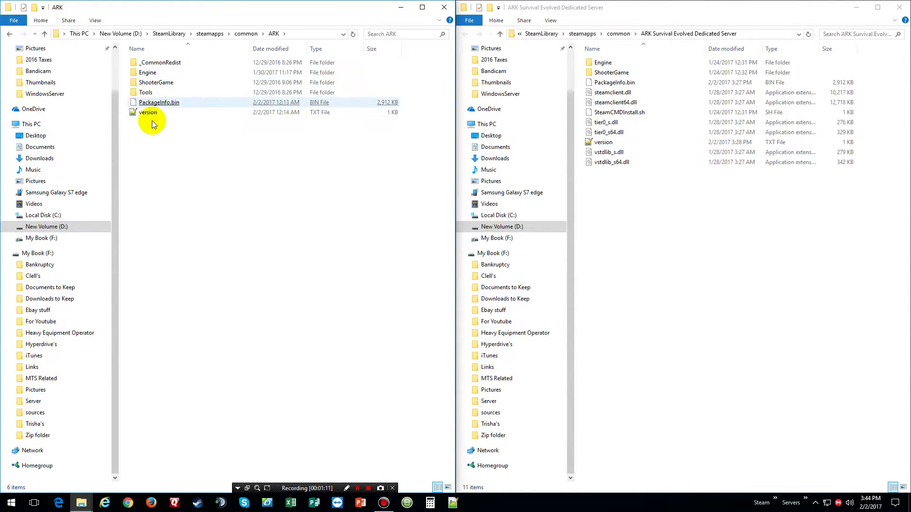
double_click(153, 84)
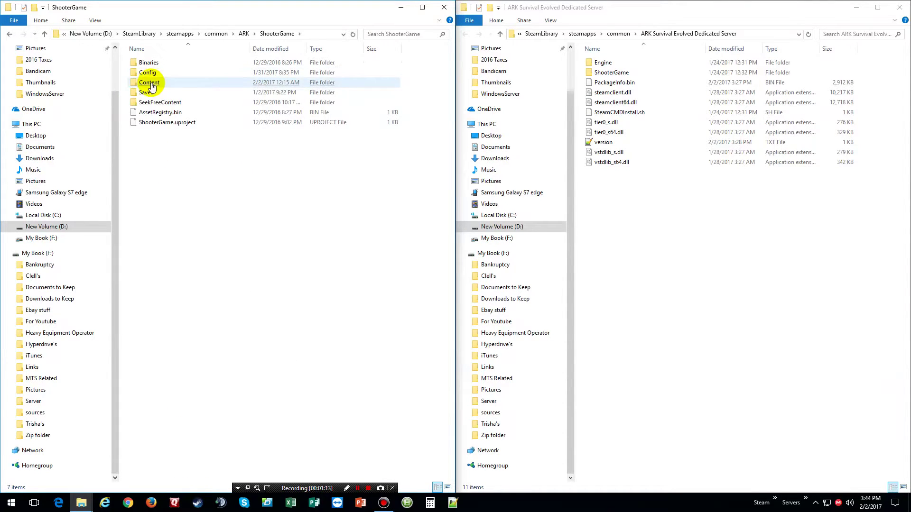
double_click(152, 84)
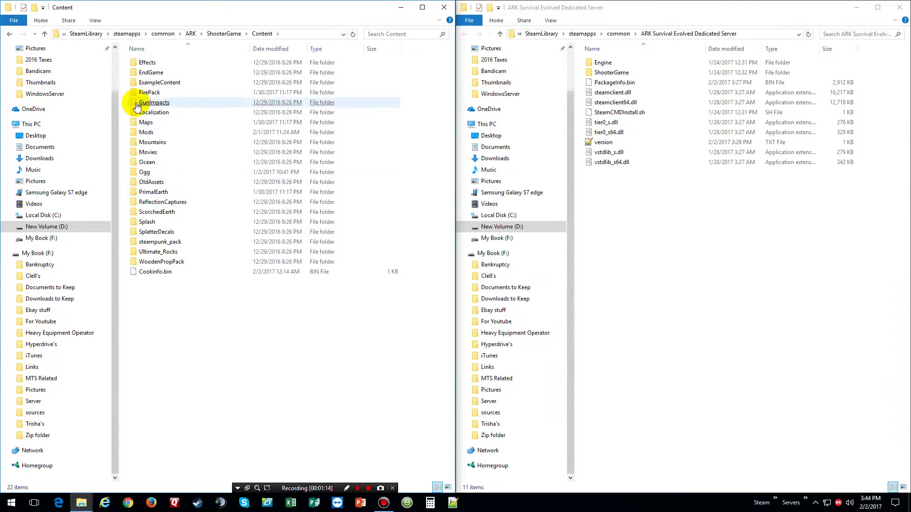
double_click(145, 132)
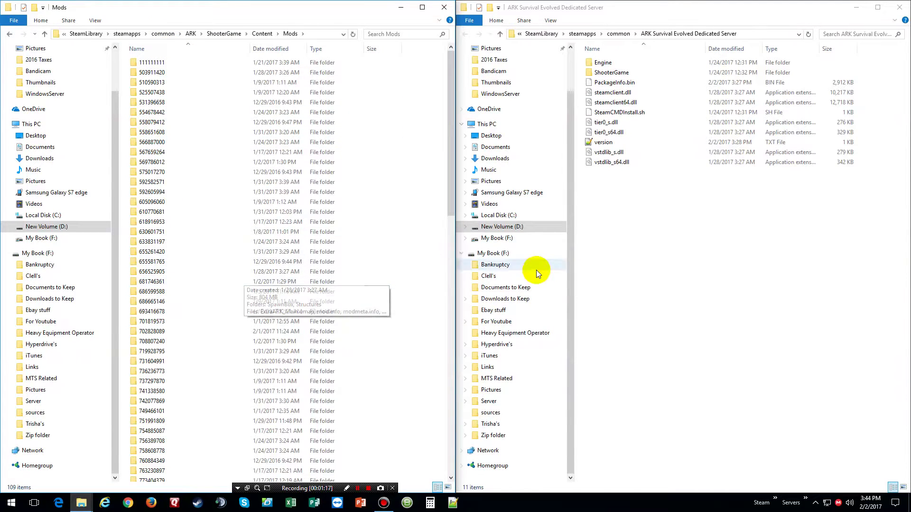
left_click(348, 261)
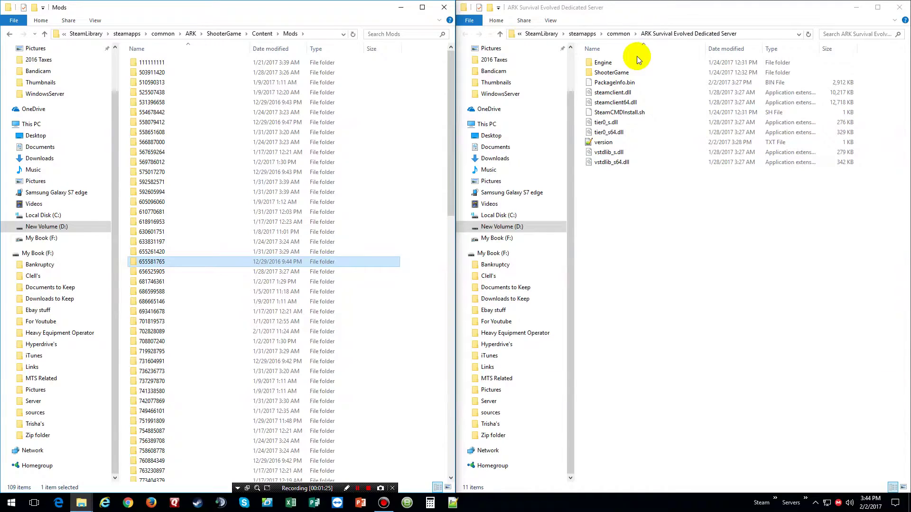
- Open the dedicated server's ShooterGame\Content\Mods folder in the right window
double_click(615, 72)
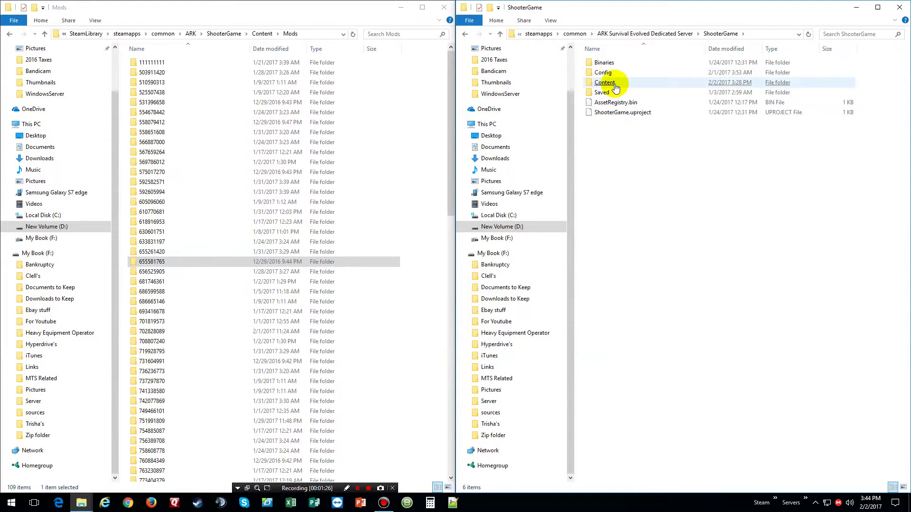
double_click(618, 82)
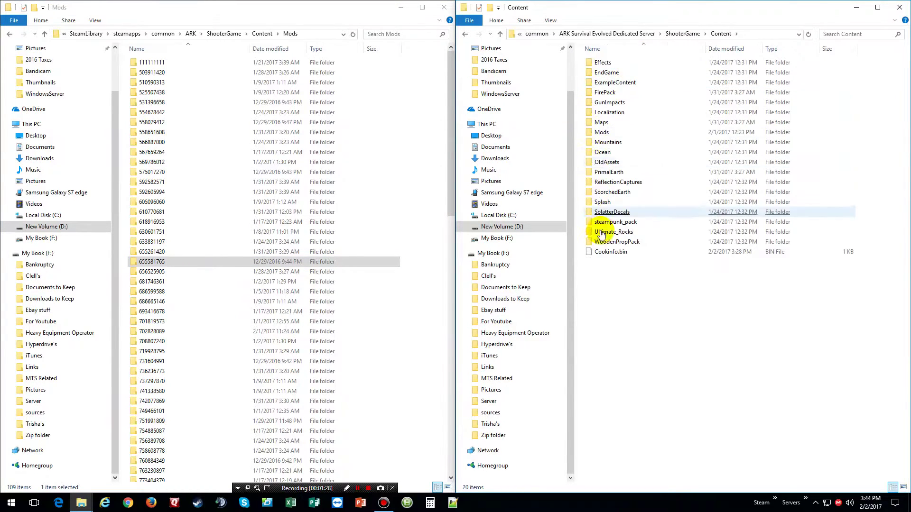
double_click(601, 132)
- Search the game's Mods for 804312798 and copy its folder and .mod file to the server's Mods
right_click(378, 34)
left_click(399, 61)
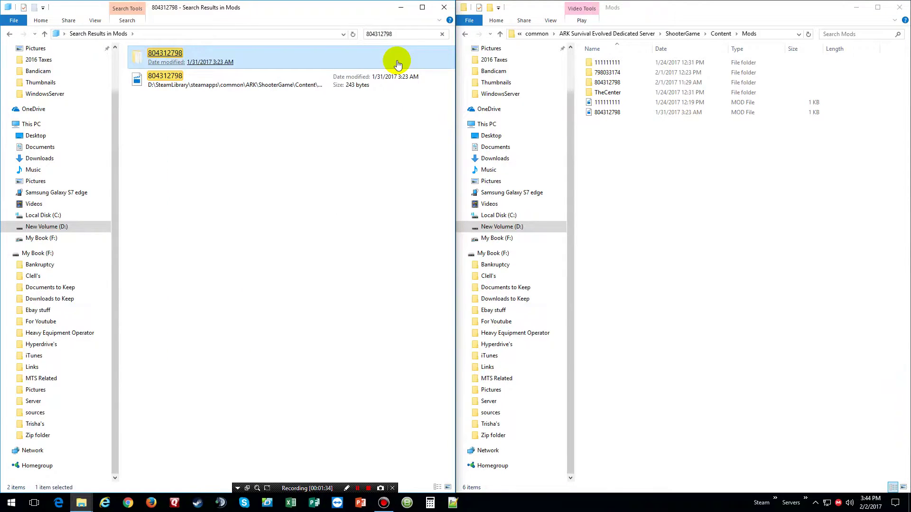
left_click_drag(189, 116, 184, 51)
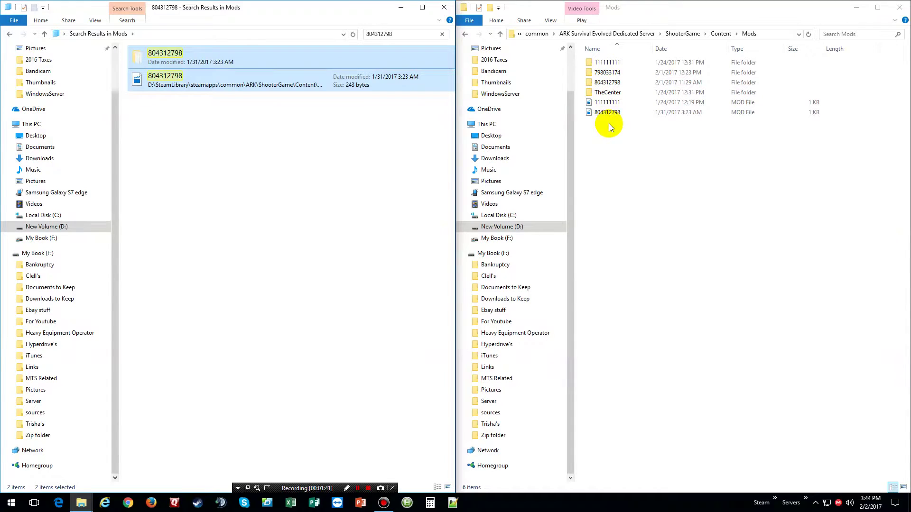
right_click(265, 64)
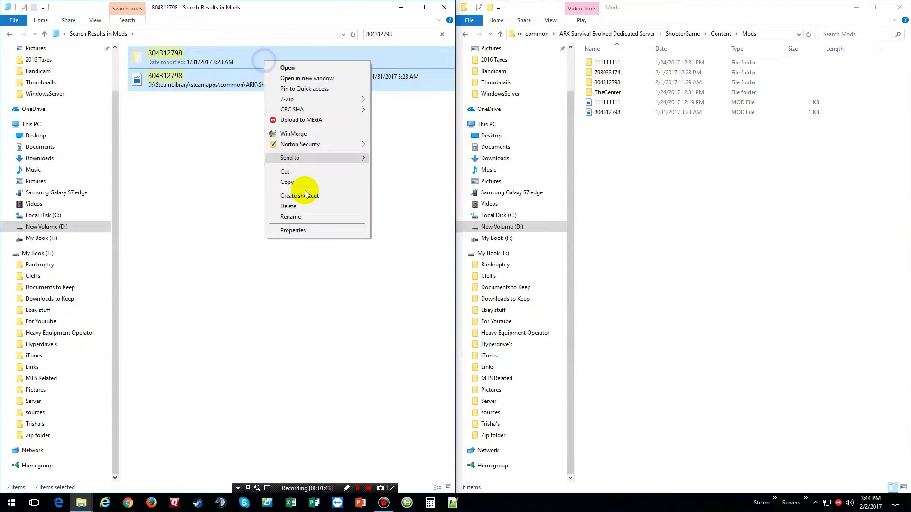
left_click(291, 181)
right_click(658, 167)
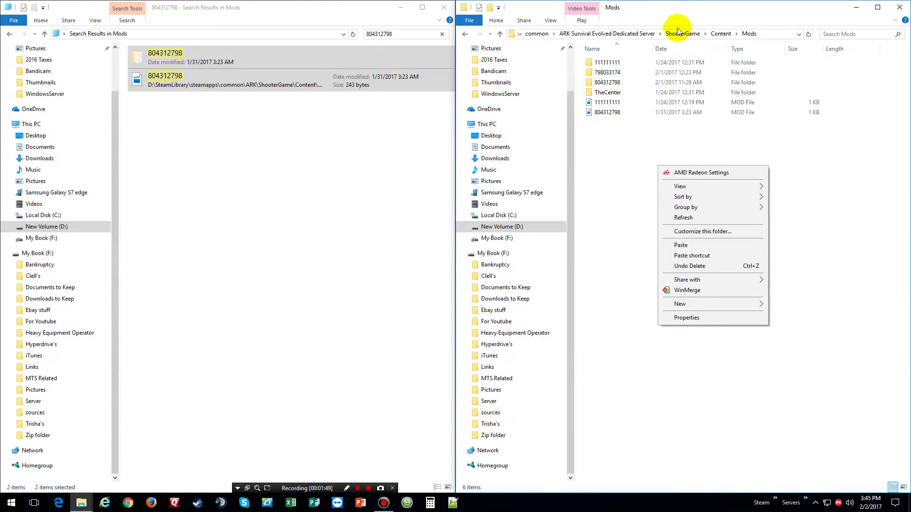
- Navigate the server window to ShooterGame\Binaries\Win64 and select the Arkserverstart batch file
left_click(622, 31)
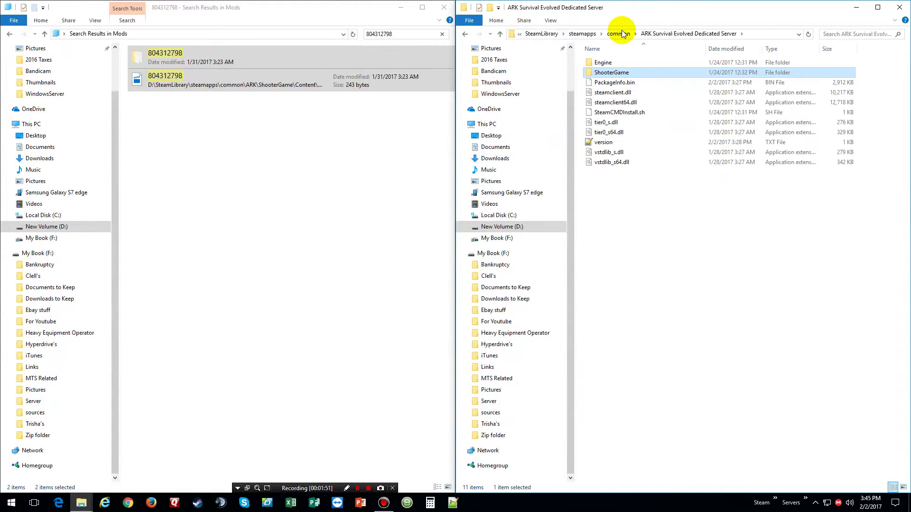
double_click(610, 72)
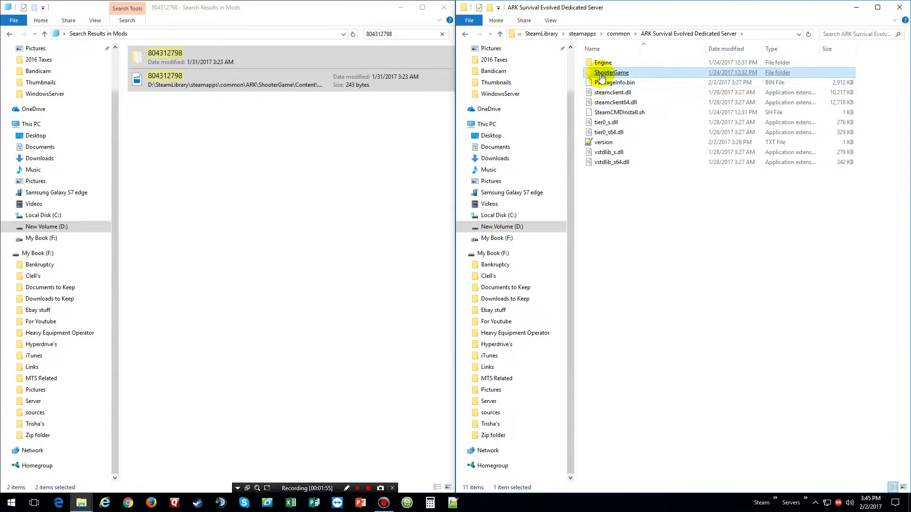
left_click(602, 74)
left_click(607, 64)
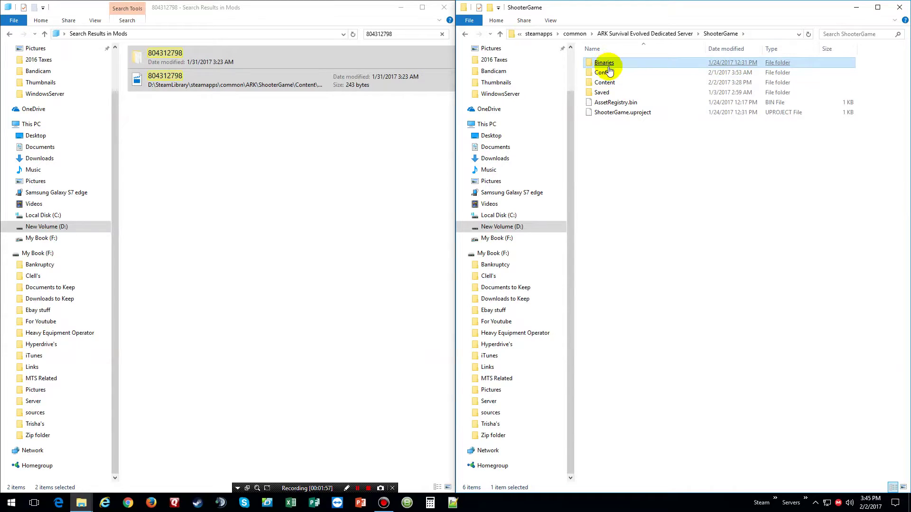
double_click(609, 66)
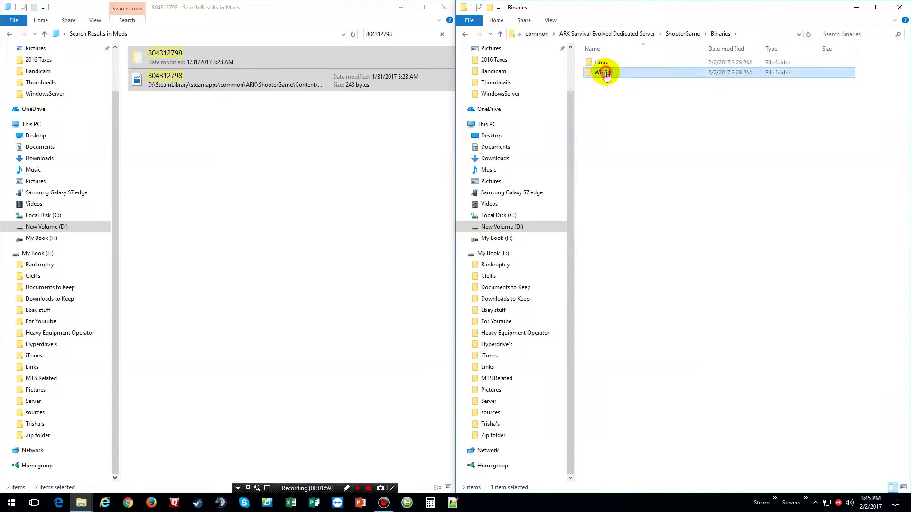
double_click(604, 73)
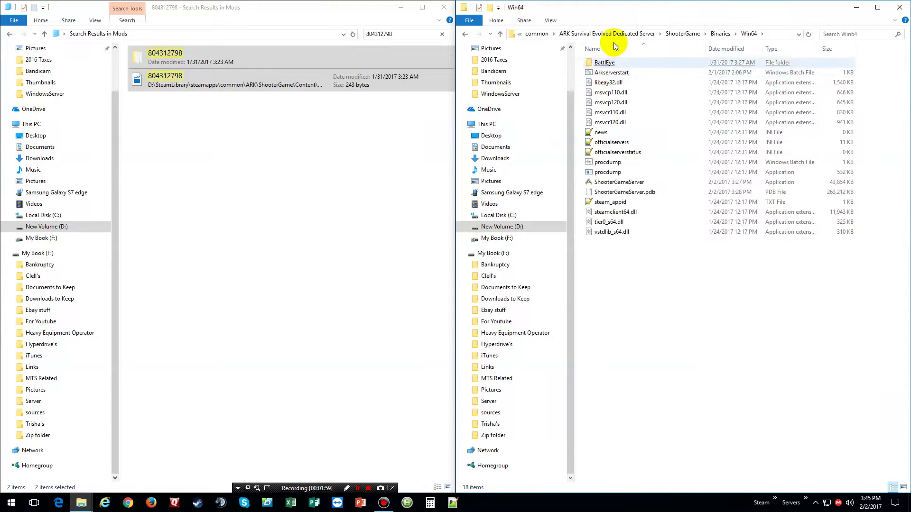
left_click(607, 74)
- Open Arkserverstart.bat in Notepad++, closing the winmail.dat tab and maximizing the editor
right_click(605, 74)
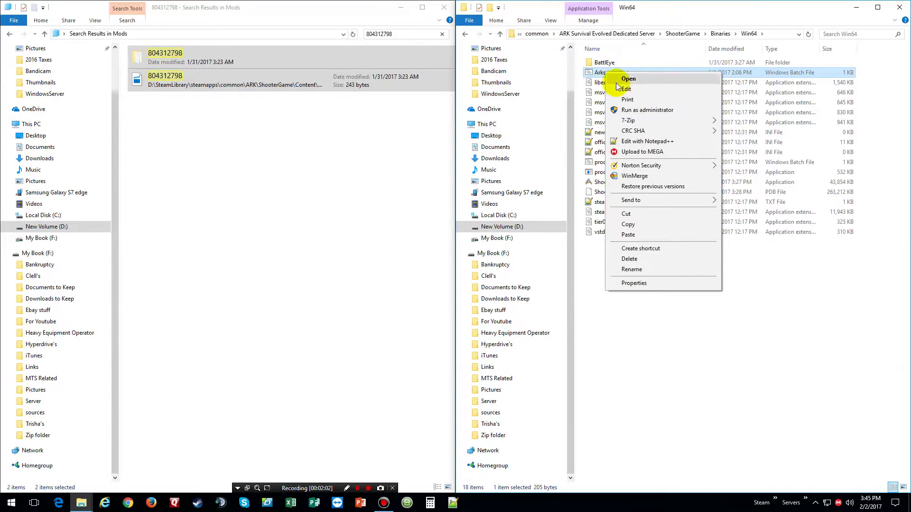
left_click(642, 143)
left_click(642, 144)
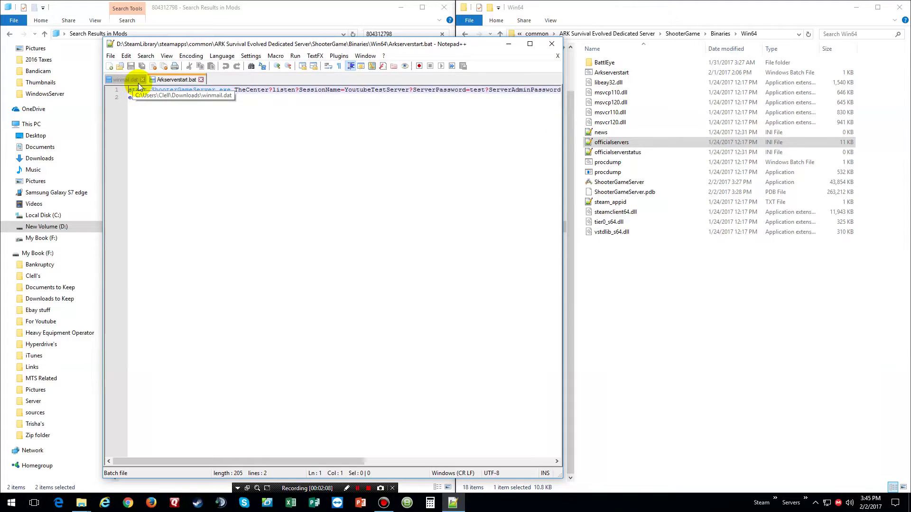
left_click(142, 80)
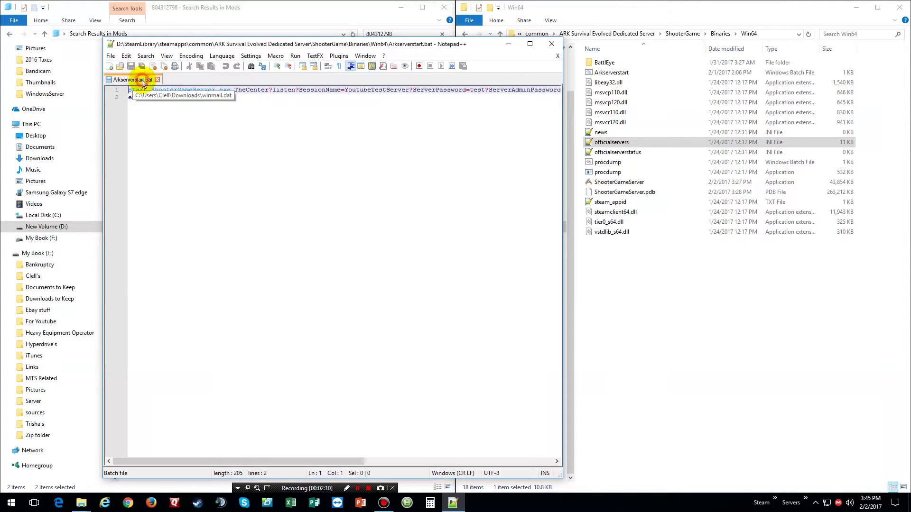
left_click(530, 44)
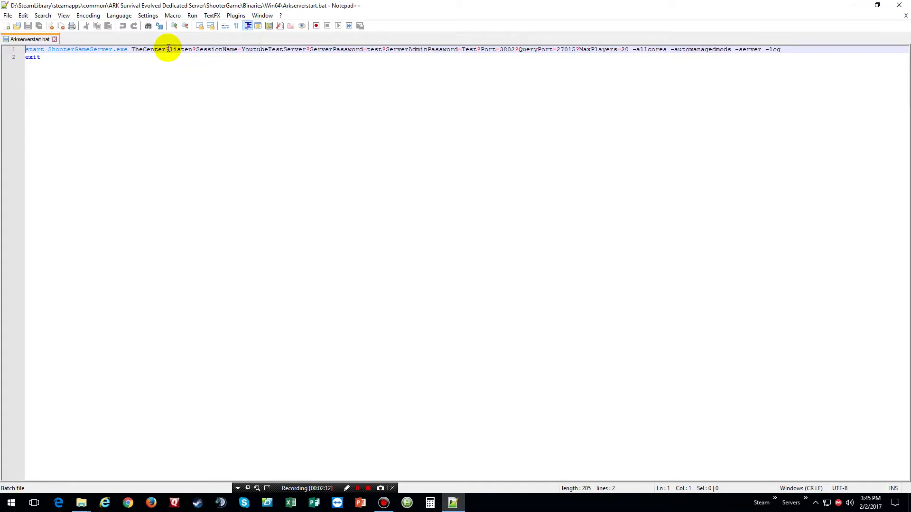
- Replace the map name TheCenter with Mainmap on line 1 of the script
left_click_drag(167, 49, 134, 52)
type("Main")
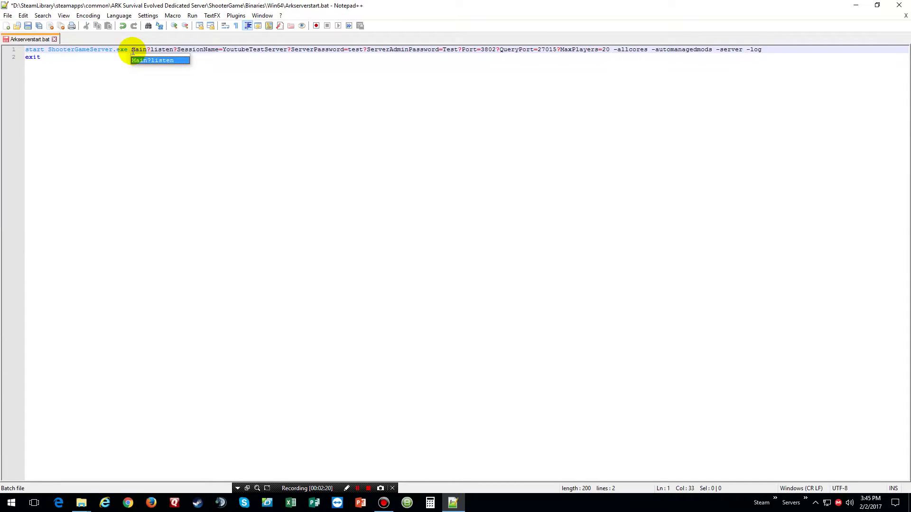
type("map")
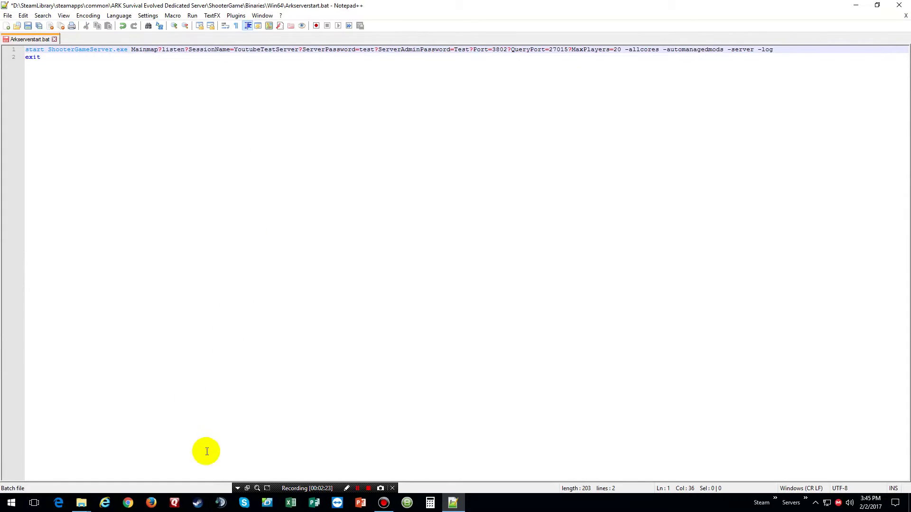
left_click(197, 503)
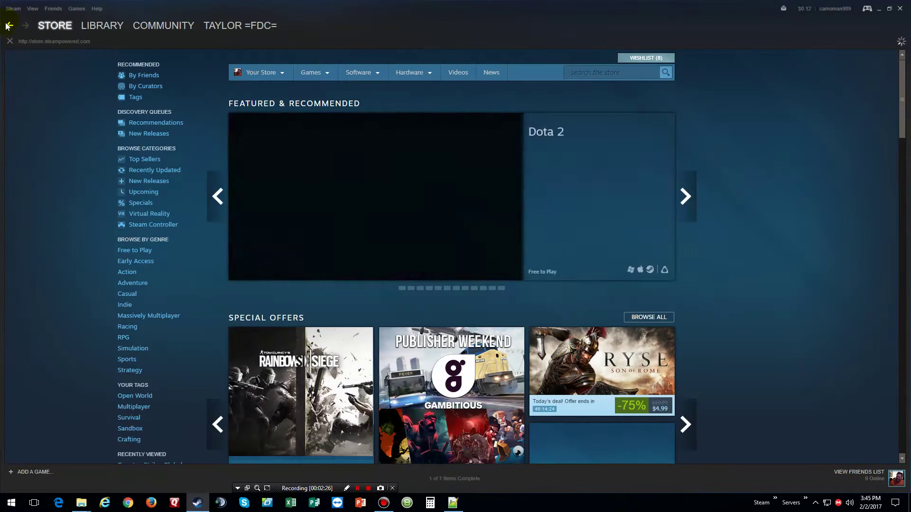
left_click(10, 26)
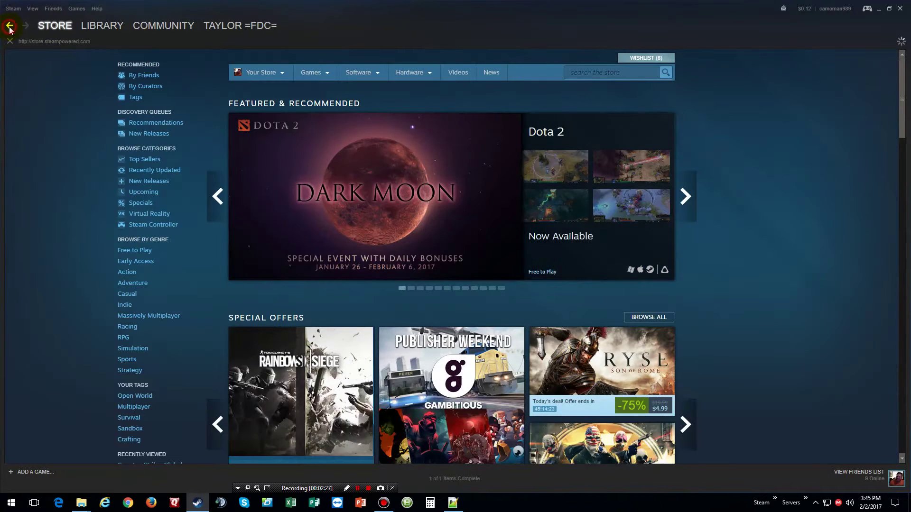
scroll(478, 225, "down", 3)
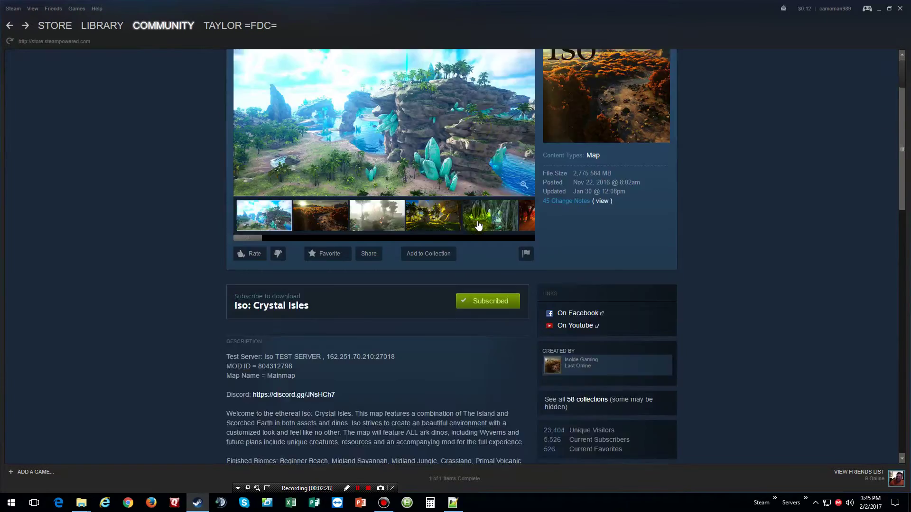
scroll(431, 185, "down", 3)
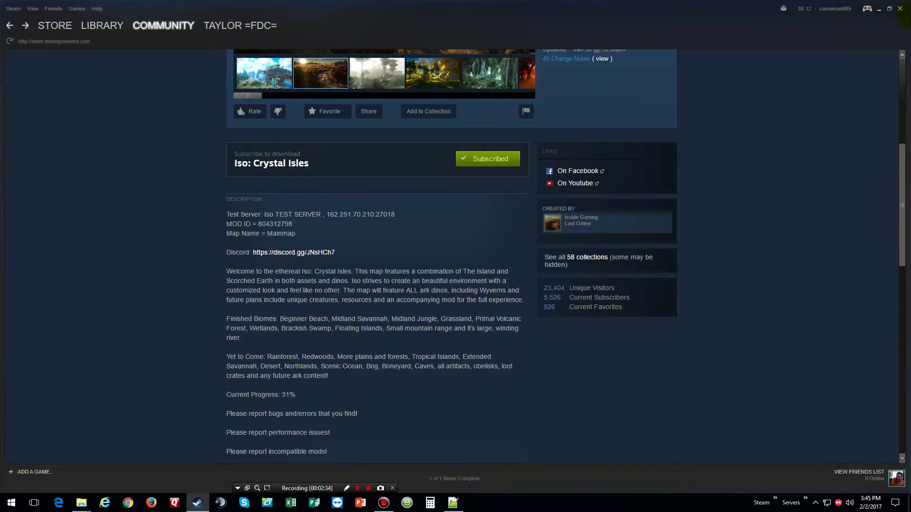
left_click(899, 10)
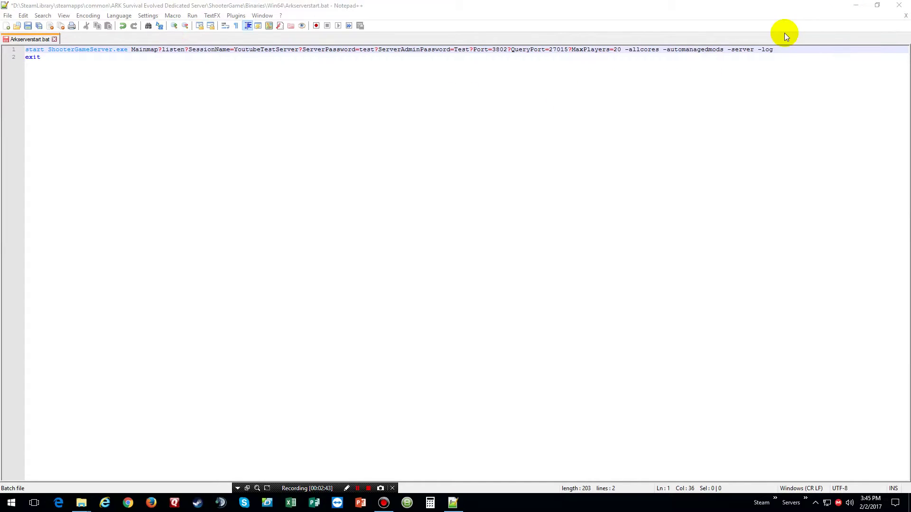
- Save Arkserverstart.bat and minimize Notepad++
left_click(28, 26)
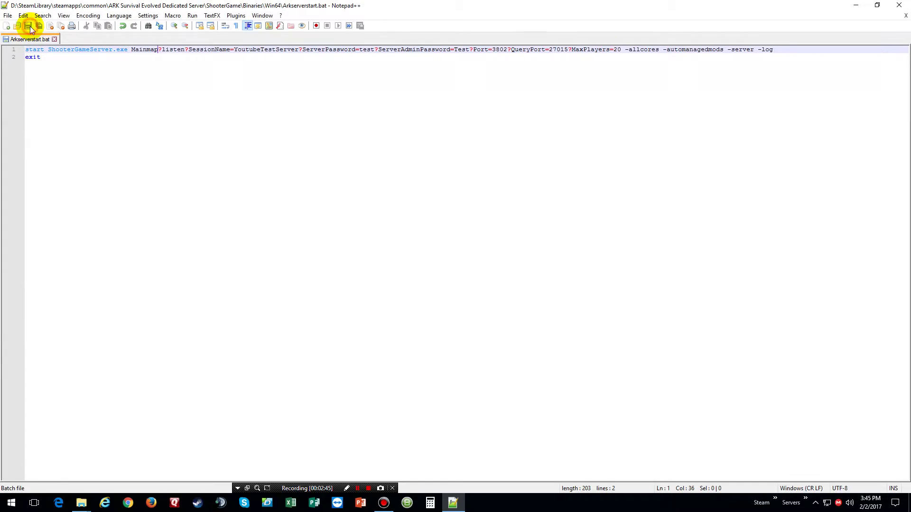
left_click(855, 5)
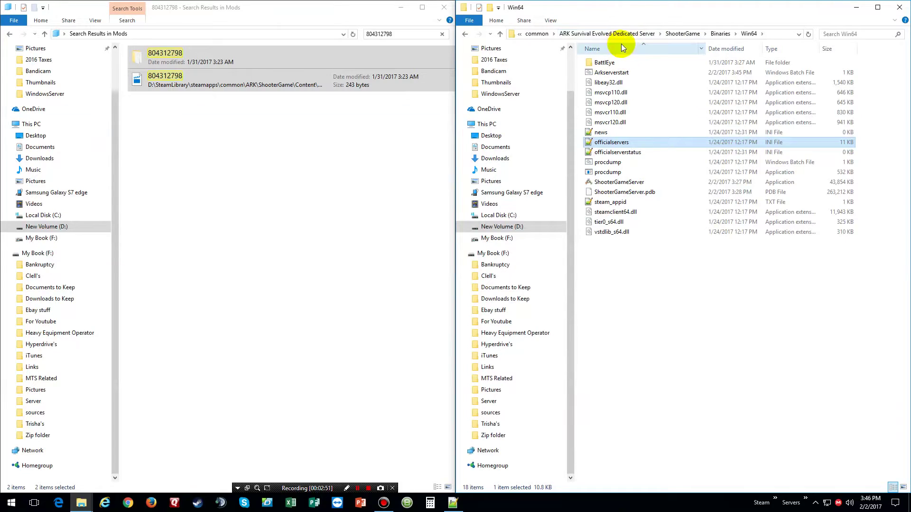
- Browse to ShooterGame\Saved\Config\WindowsServer and open GameUserSettings.ini in Notepad++
left_click(682, 32)
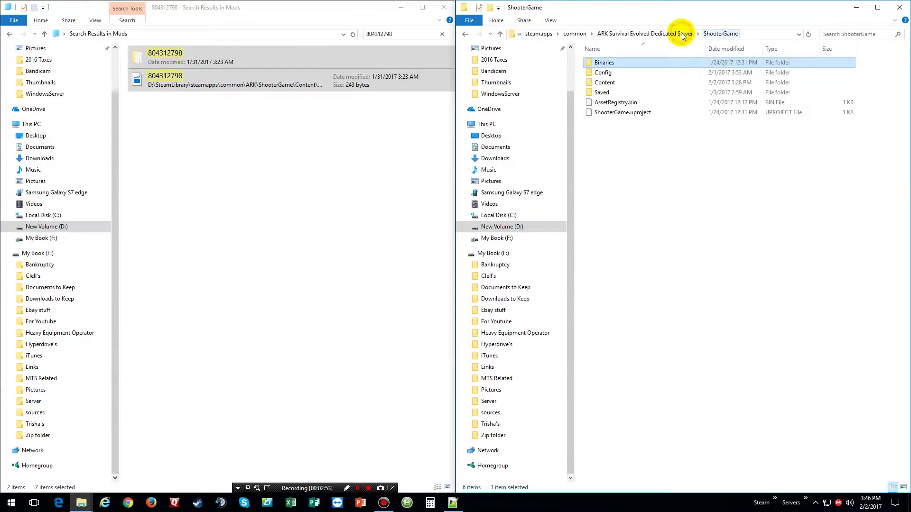
double_click(601, 93)
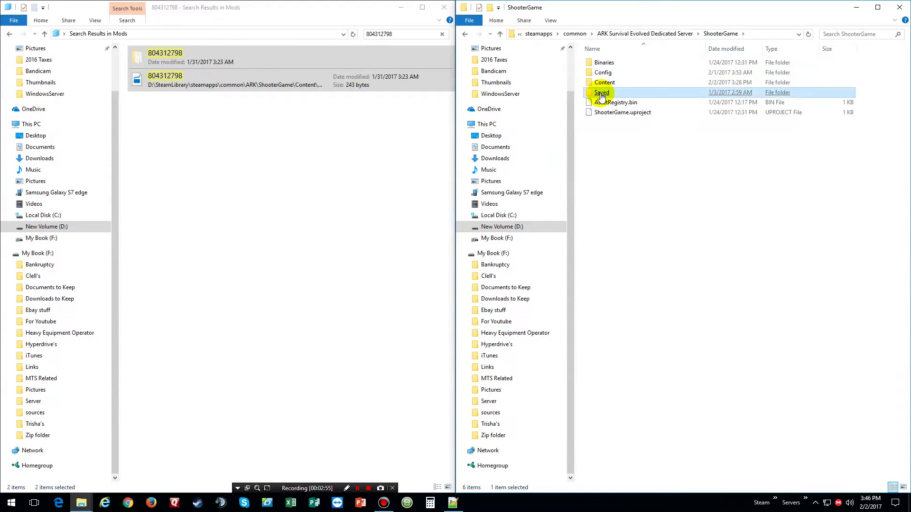
left_click(601, 93)
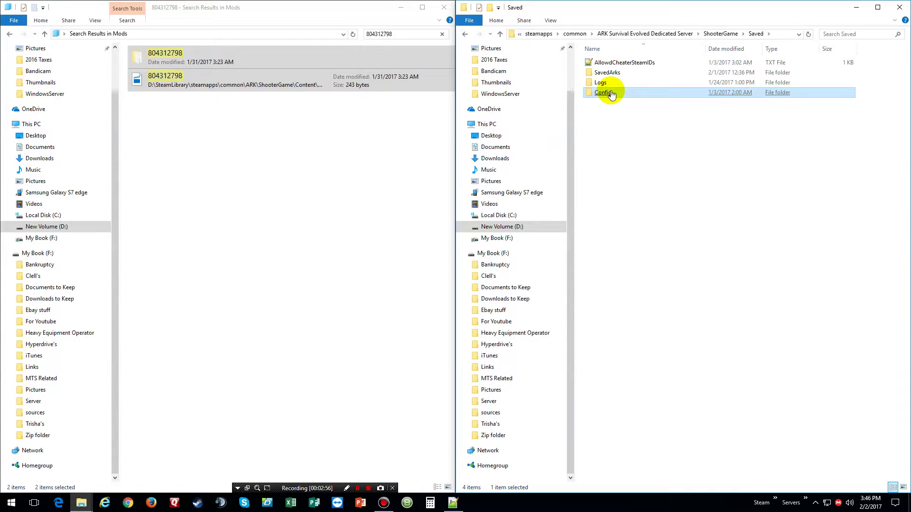
double_click(611, 92)
double_click(617, 76)
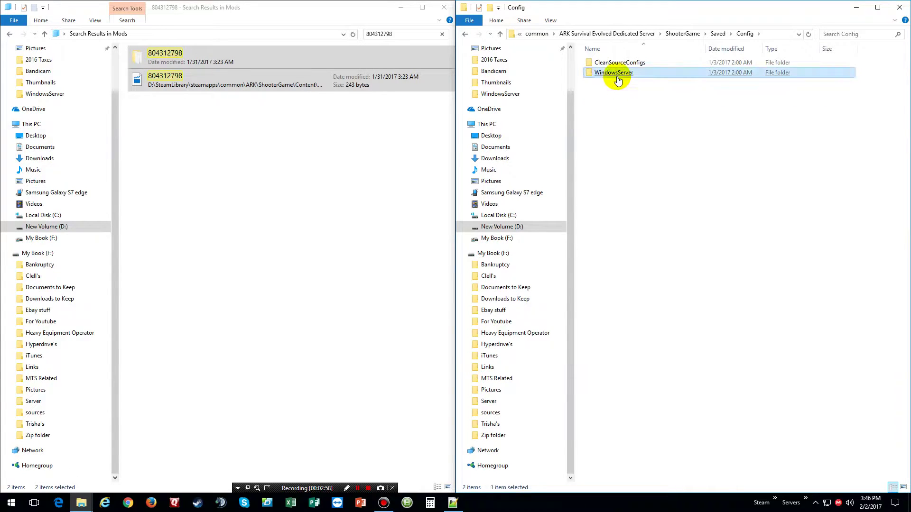
left_click(616, 74)
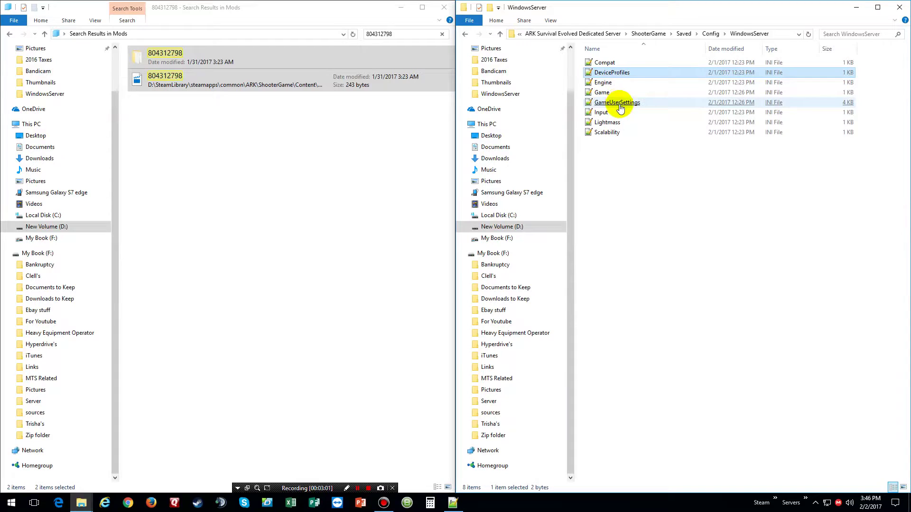
left_click(617, 105)
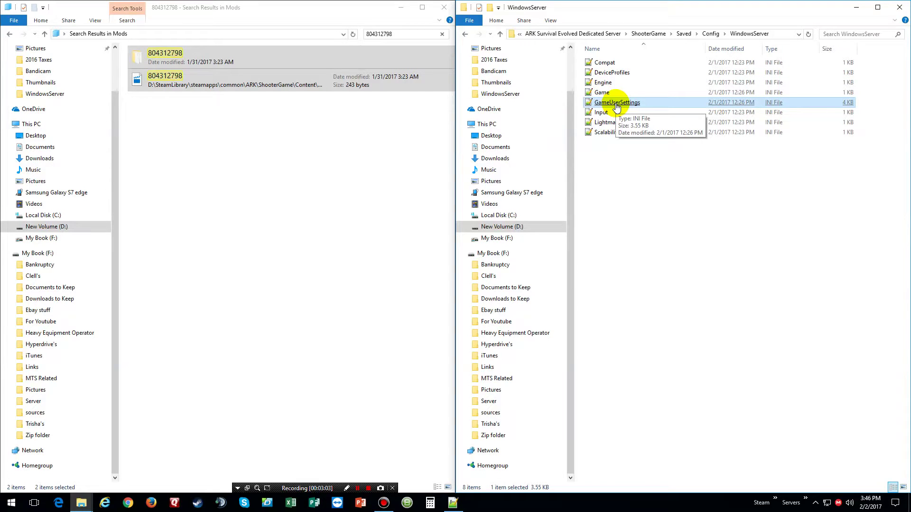
double_click(616, 103)
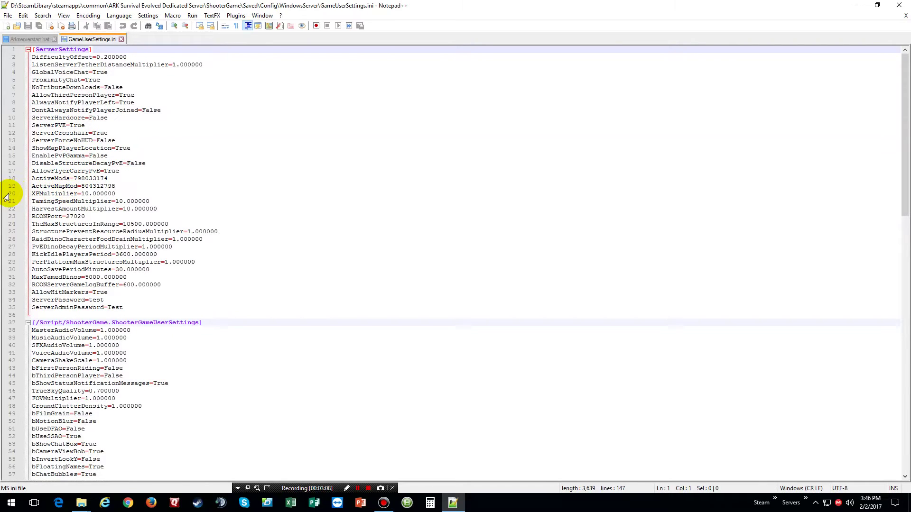
- Delete the ActiveMapMod value on line 19, then undo to restore 804312798
left_click_drag(116, 186, 78, 190)
key("Delete")
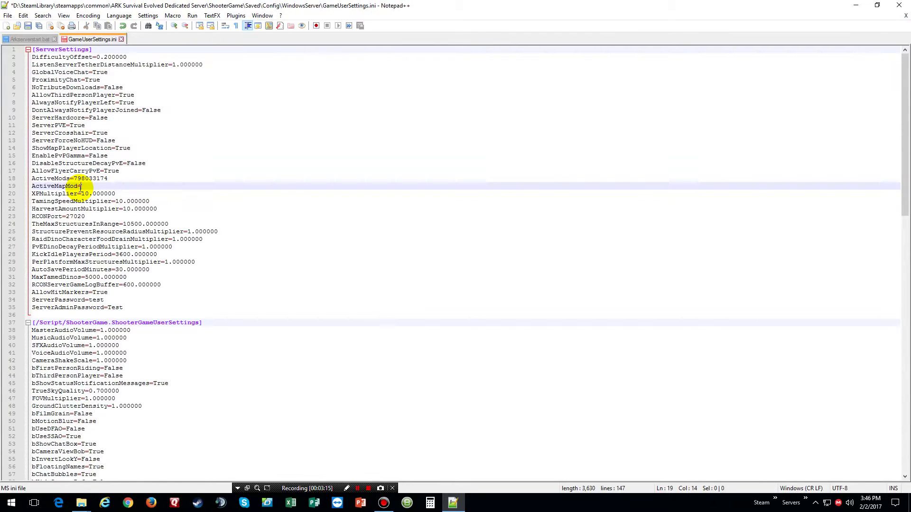
key("ctrl+z")
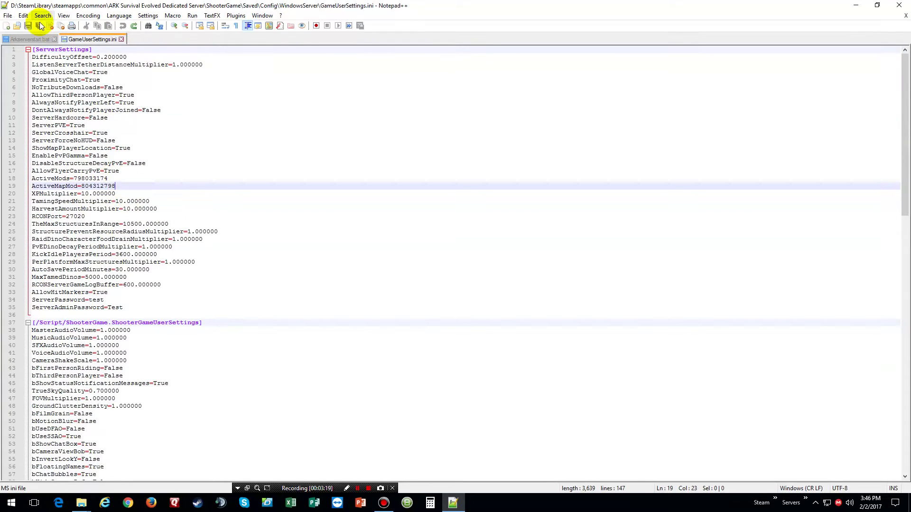
- Close the GameUserSettings.ini and Arkserverstart.bat tabs and exit Notepad++
left_click(904, 16)
left_click(904, 17)
left_click(899, 5)
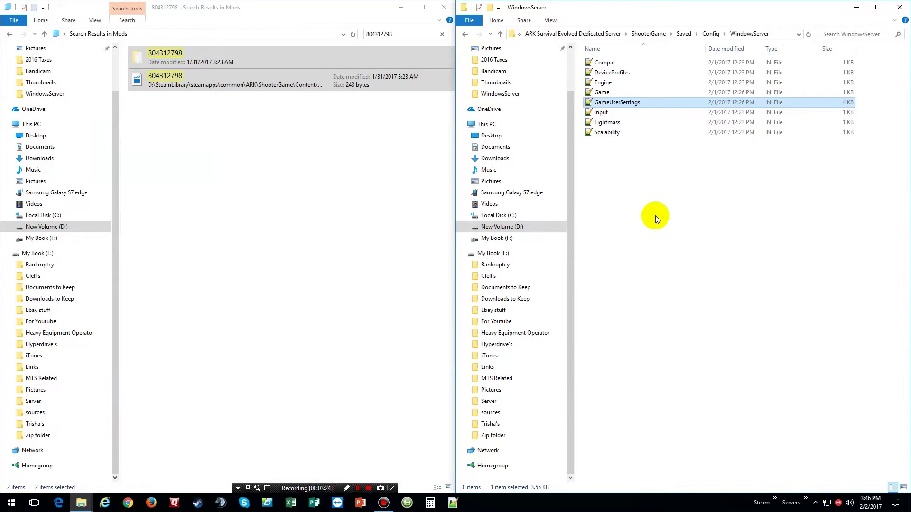
- Launch Arkserverstart from the taskbar Servers list and centre the ShooterGameServer console
left_click(814, 502)
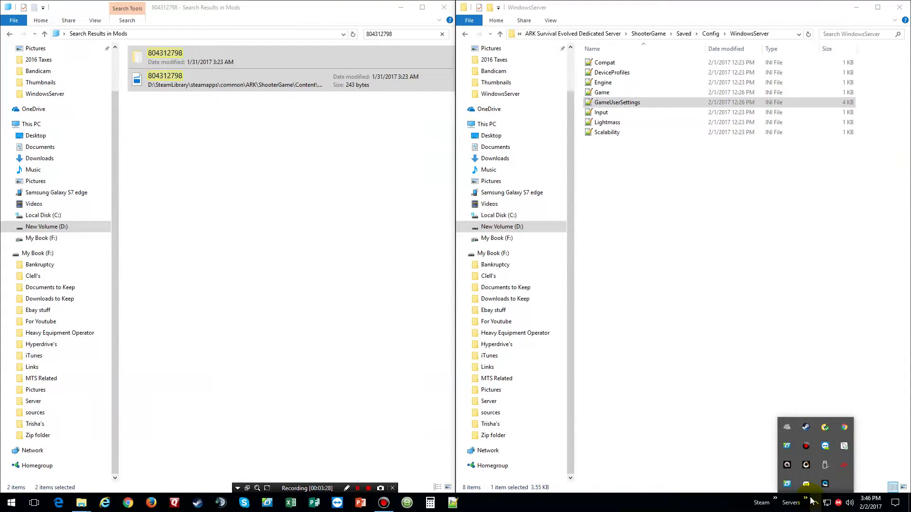
left_click(805, 499)
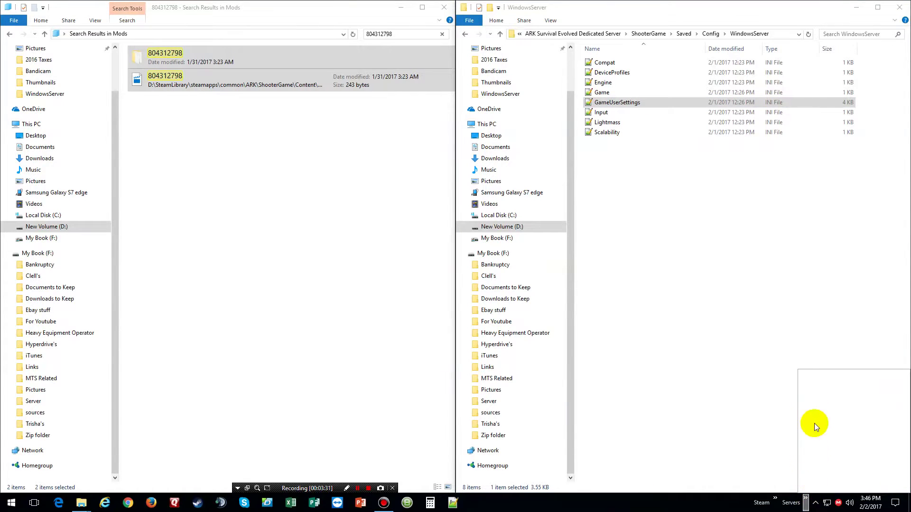
left_click(811, 402)
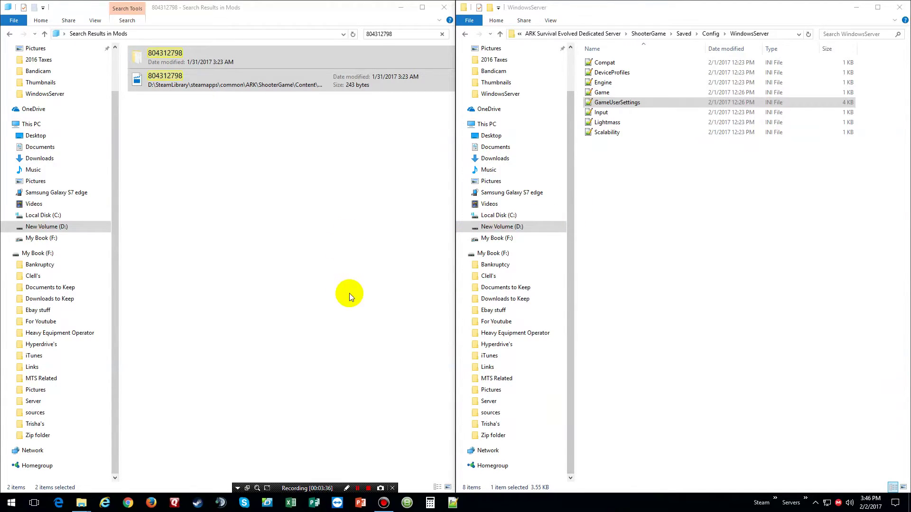
left_click_drag(255, 21, 443, 93)
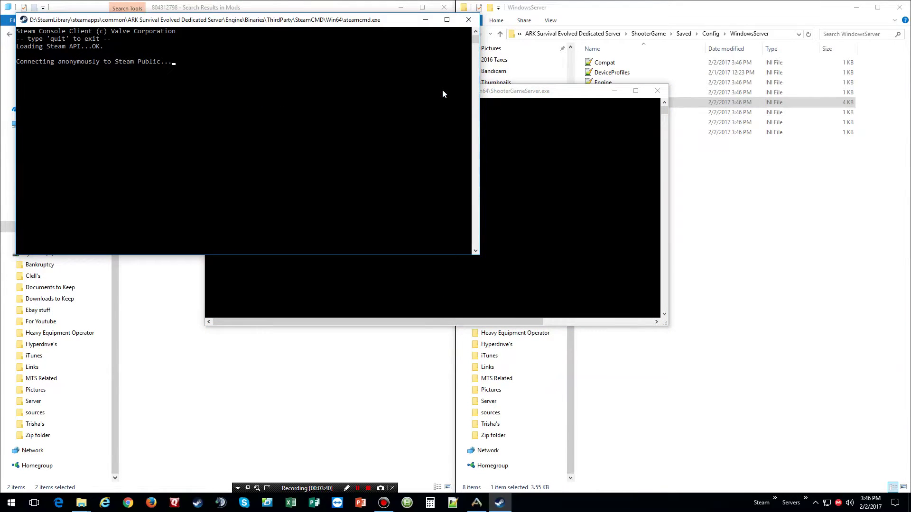